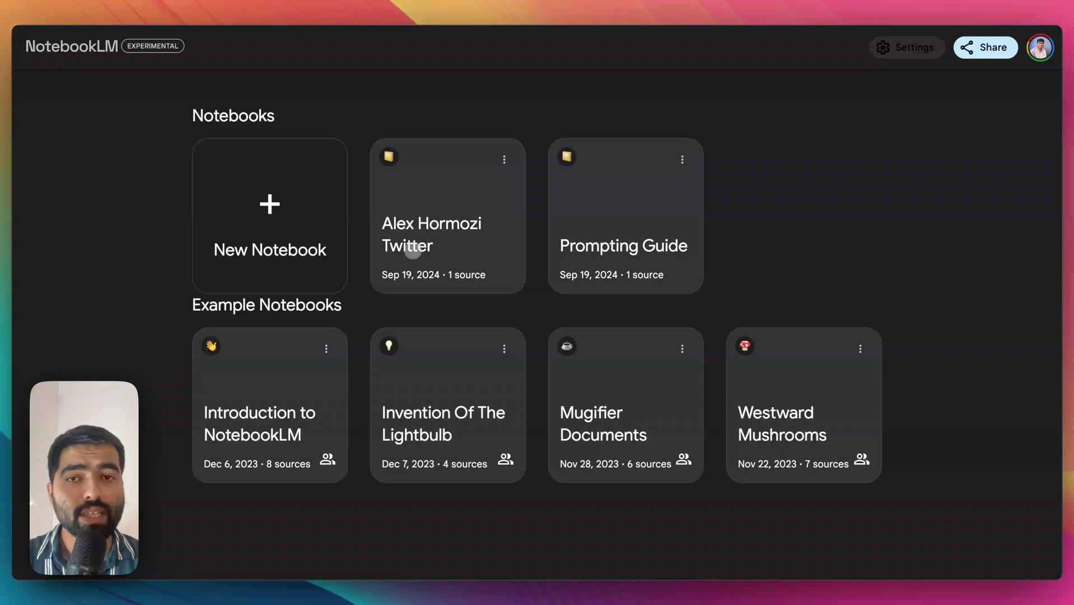
- Open the Alex Hormozi Twitter notebook, ask how to grow a business, and scroll the cited answer
{"action": "left_click", "coordinate": [413, 250]}
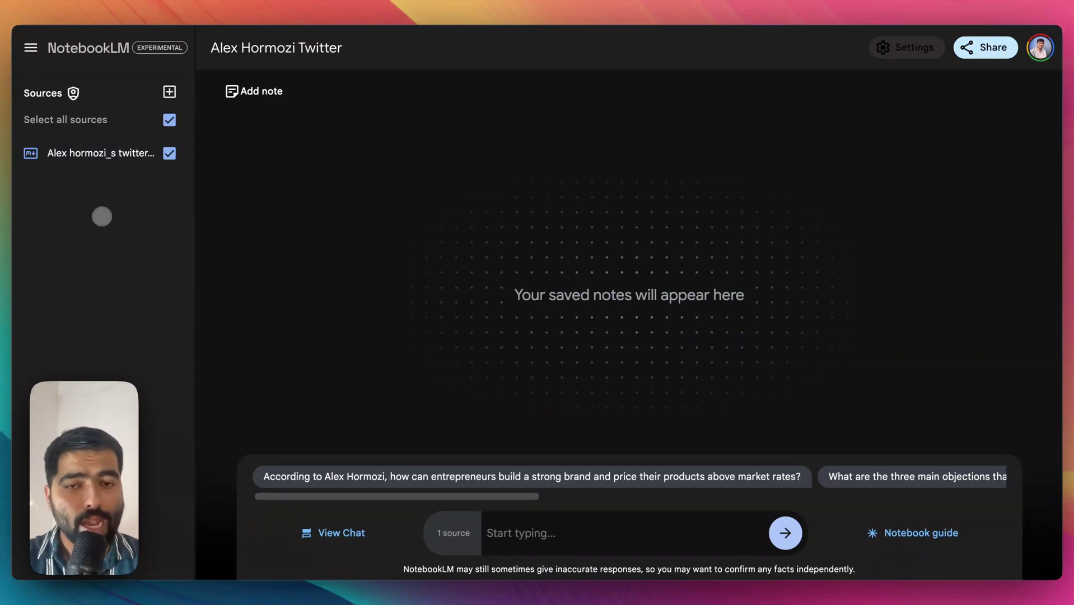
{"action": "left_click", "coordinate": [515, 526]}
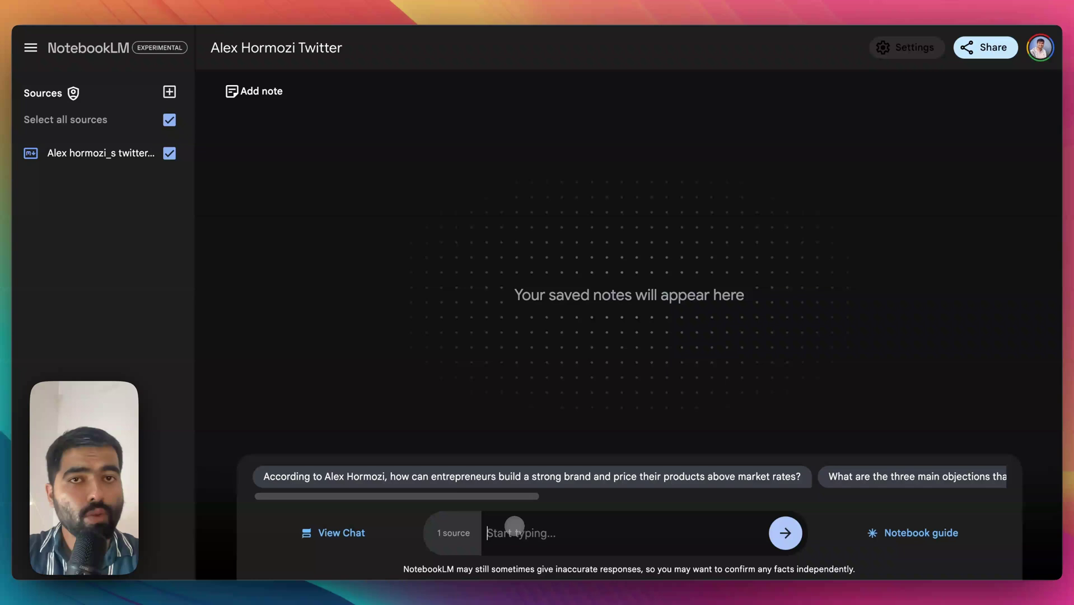
{"action": "type", "text": "how"}
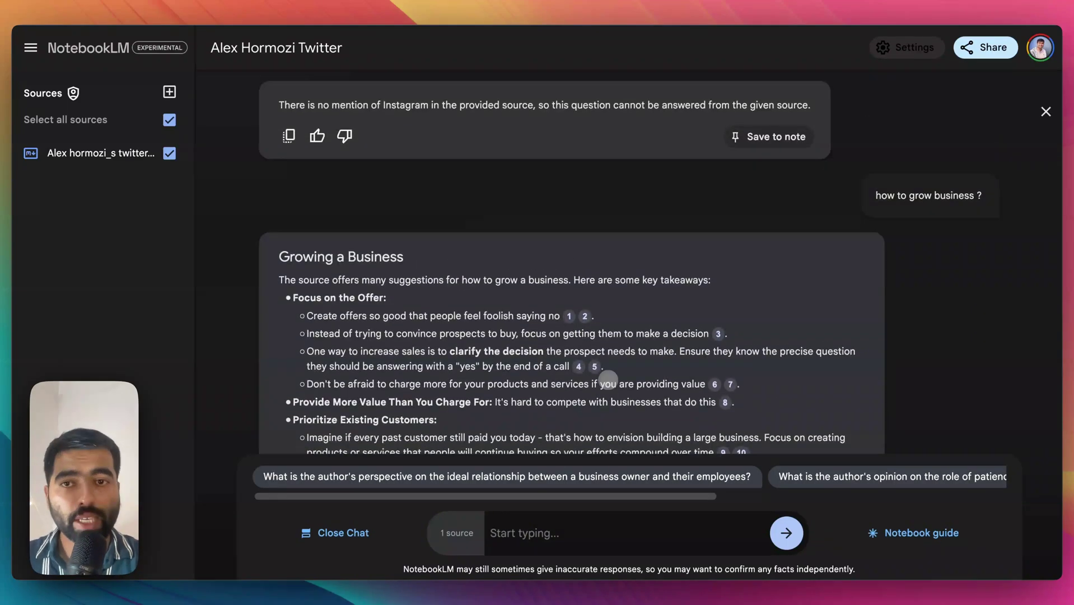
{"action": "scroll", "coordinate": [608, 380], "scroll_direction": "down", "scroll_amount": 3}
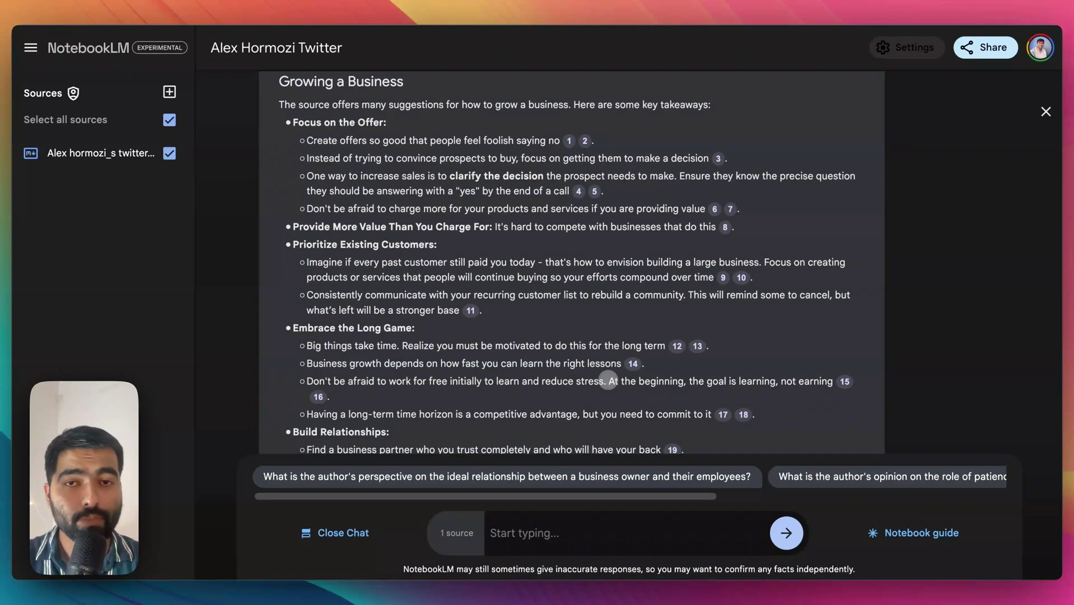
{"action": "scroll", "coordinate": [607, 380], "scroll_direction": "down", "scroll_amount": 10}
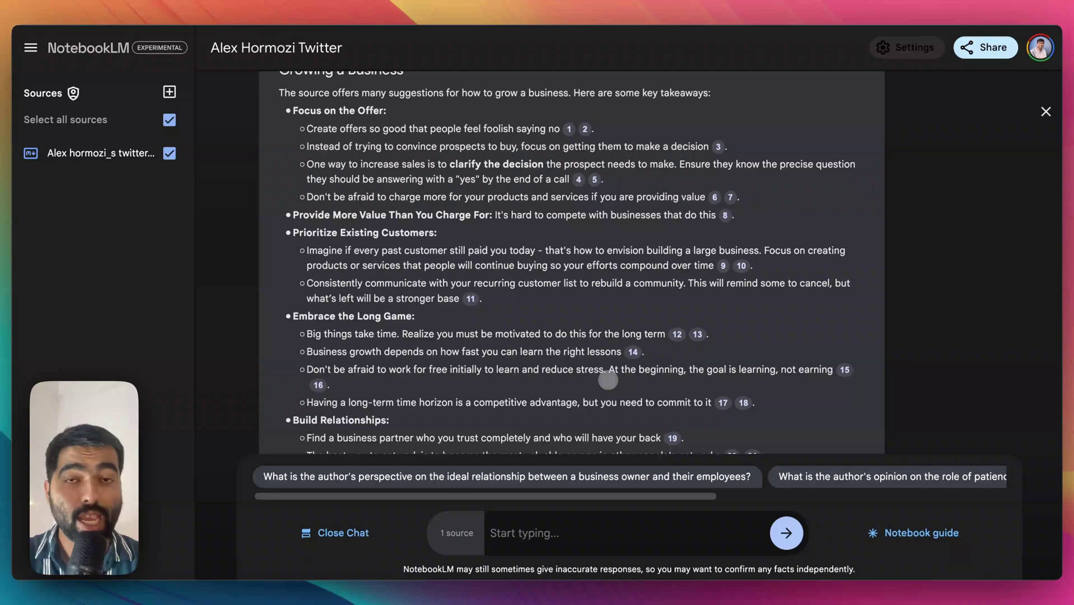
{"action": "scroll", "coordinate": [607, 381], "scroll_direction": "down", "scroll_amount": 7}
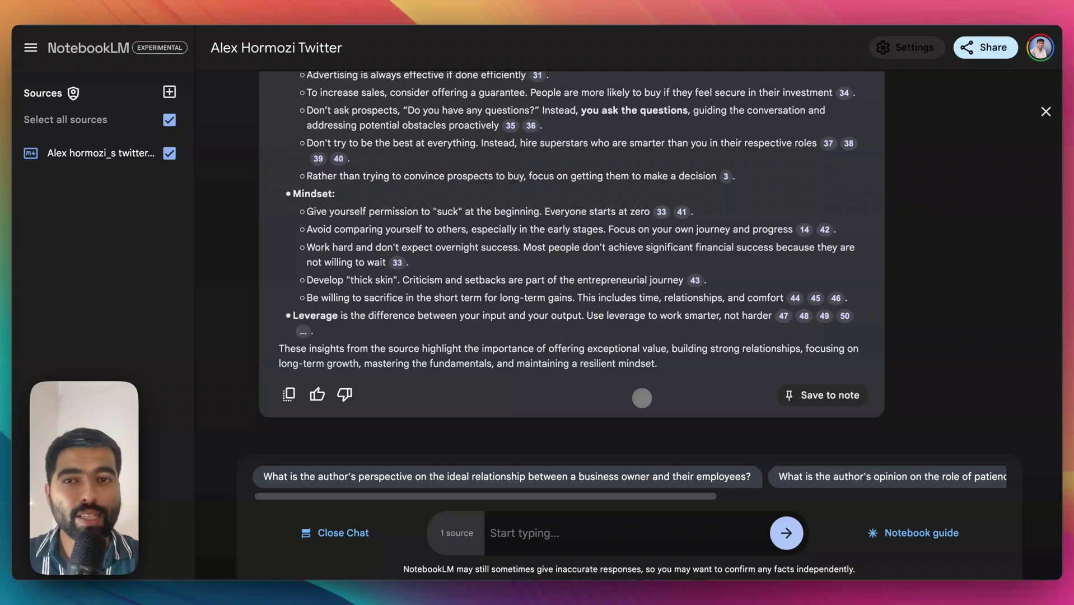
- Return to the NotebookLM notebook list, then scroll through the Atlas landing page
{"action": "left_click", "coordinate": [77, 51]}
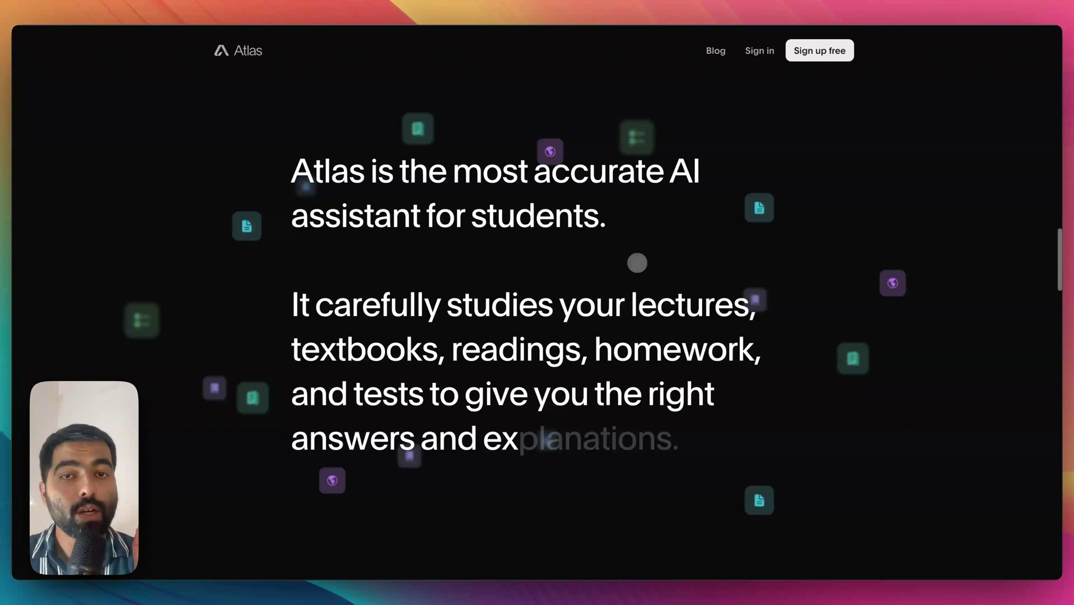
{"action": "scroll", "coordinate": [601, 312], "scroll_direction": "down", "scroll_amount": 3}
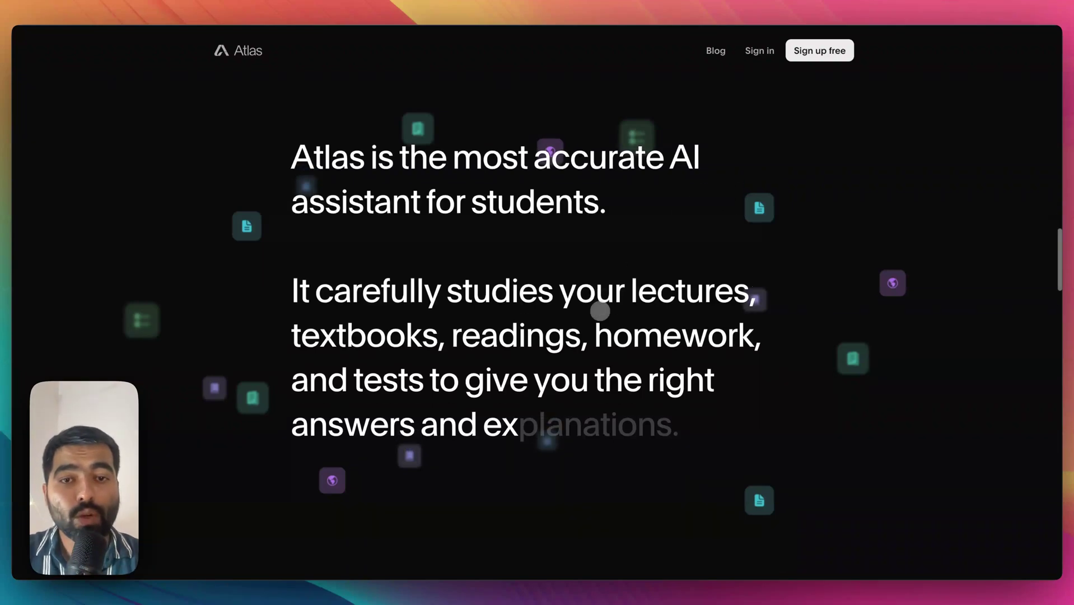
{"action": "scroll", "coordinate": [601, 311], "scroll_direction": "down", "scroll_amount": 10}
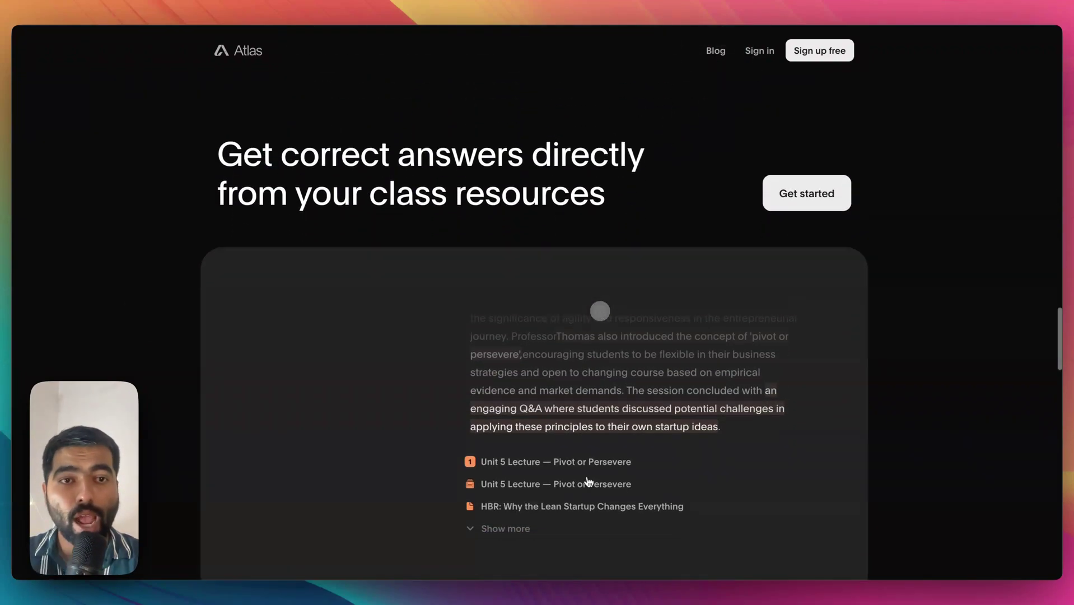
{"action": "scroll", "coordinate": [601, 312], "scroll_direction": "down", "scroll_amount": 6}
{"action": "scroll", "coordinate": [601, 311], "scroll_direction": "up", "scroll_amount": 4}
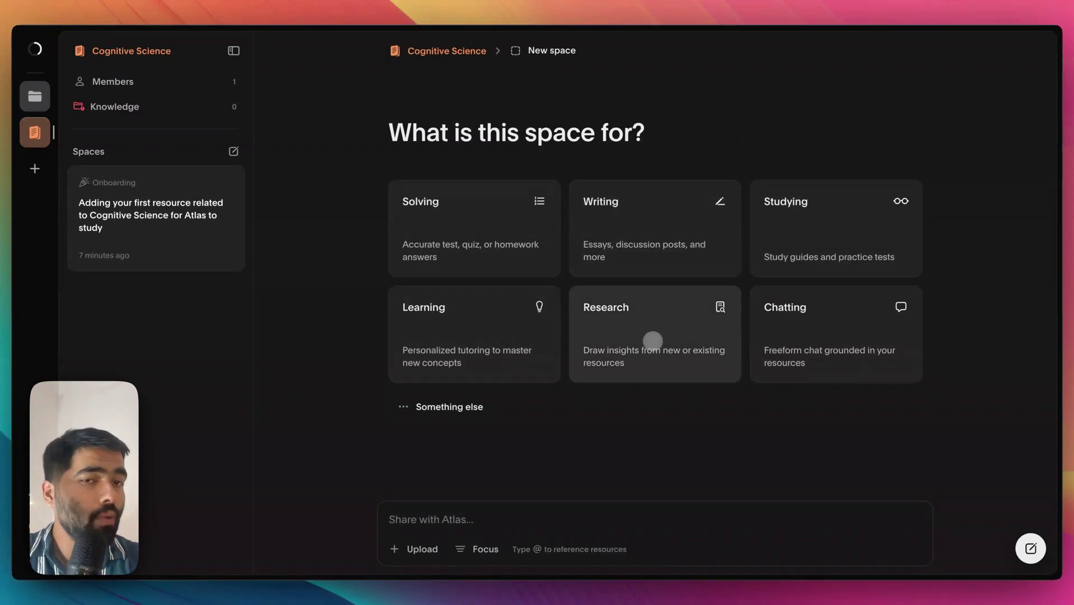
- Make the new space a Research chat and start adding a knowledge resource to the class
{"action": "left_click", "coordinate": [652, 341]}
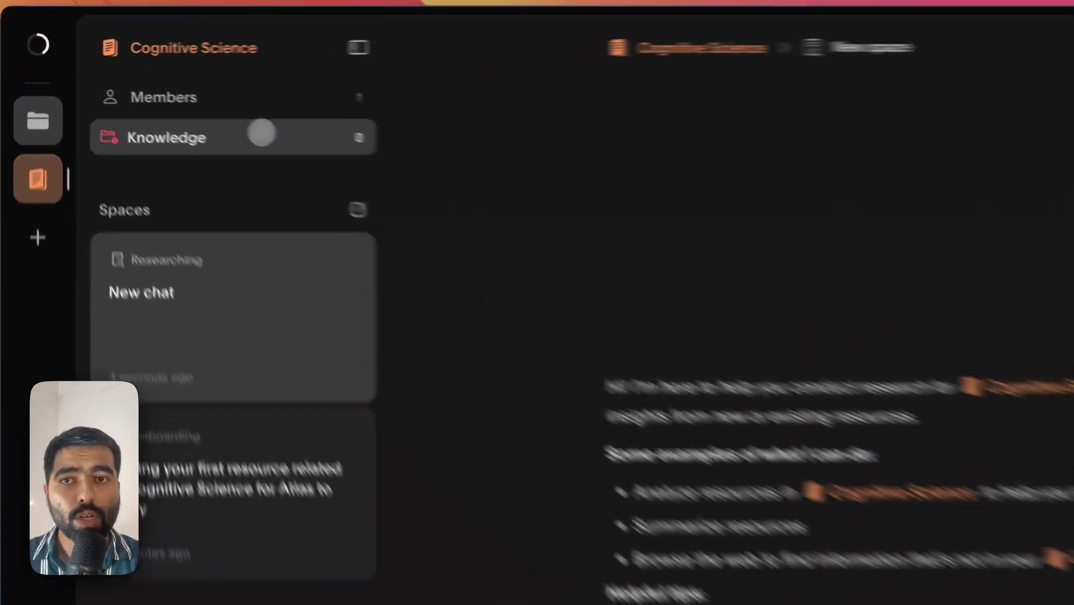
{"action": "left_click", "coordinate": [162, 104]}
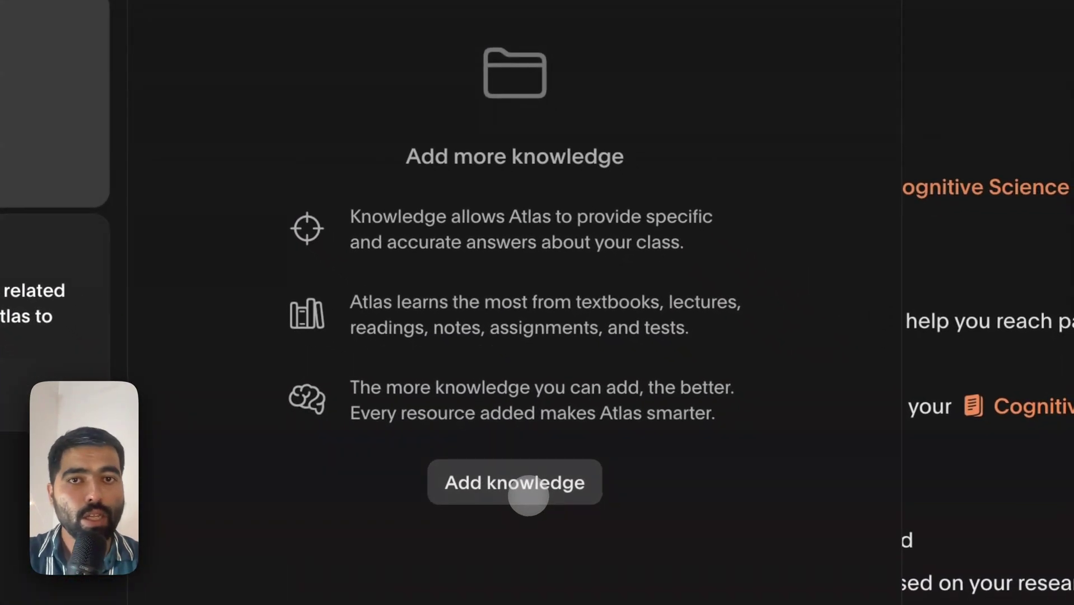
{"action": "left_click", "coordinate": [559, 506]}
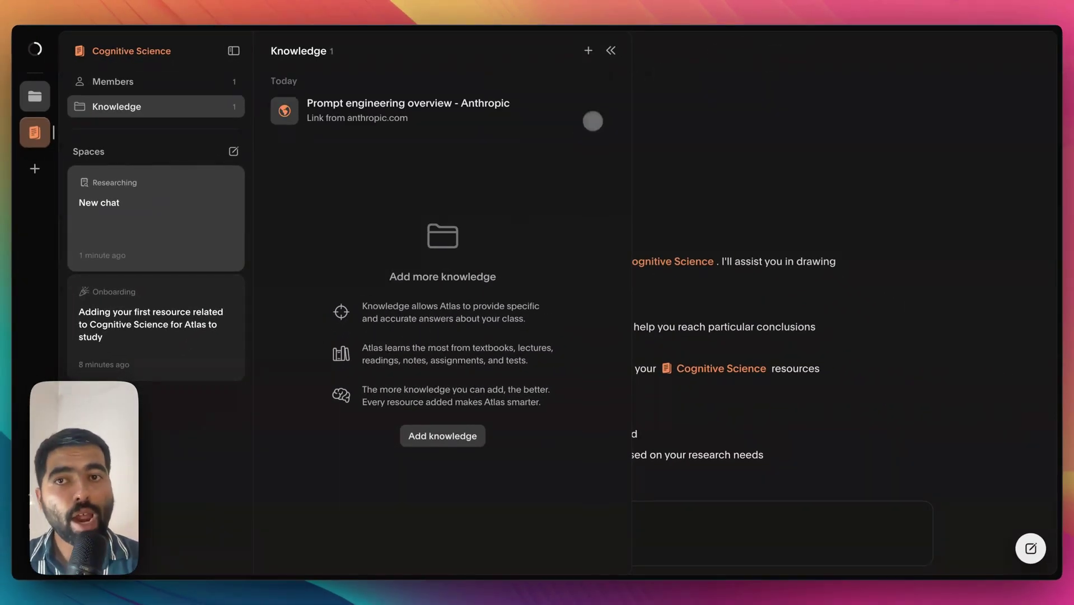
- Focus the research chat on the Anthropic prompt engineering resource, then start a new blank chat
{"action": "left_click", "coordinate": [611, 51]}
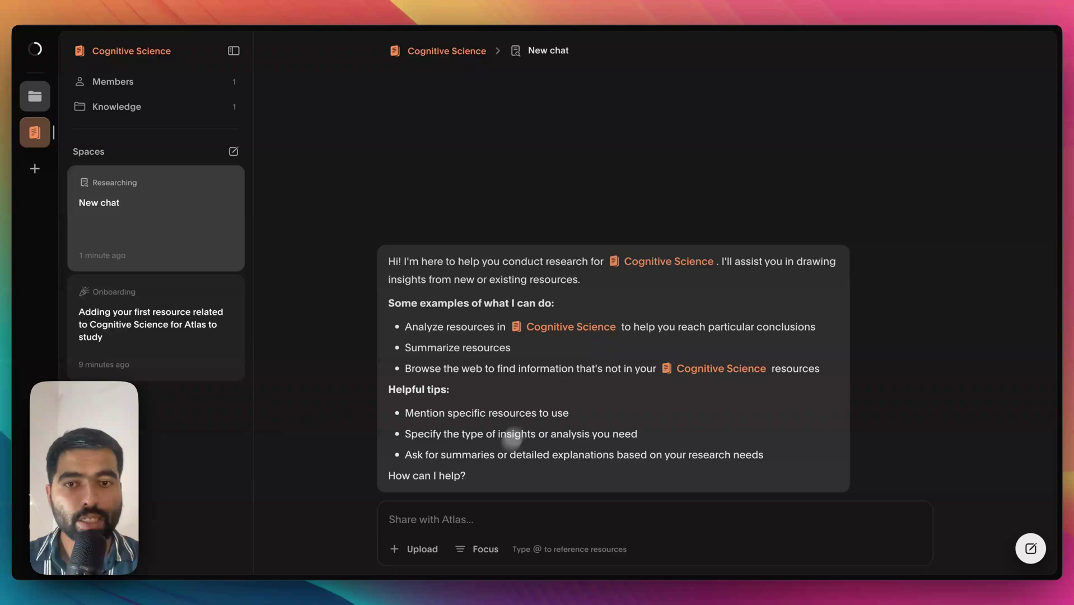
{"action": "left_click", "coordinate": [475, 548]}
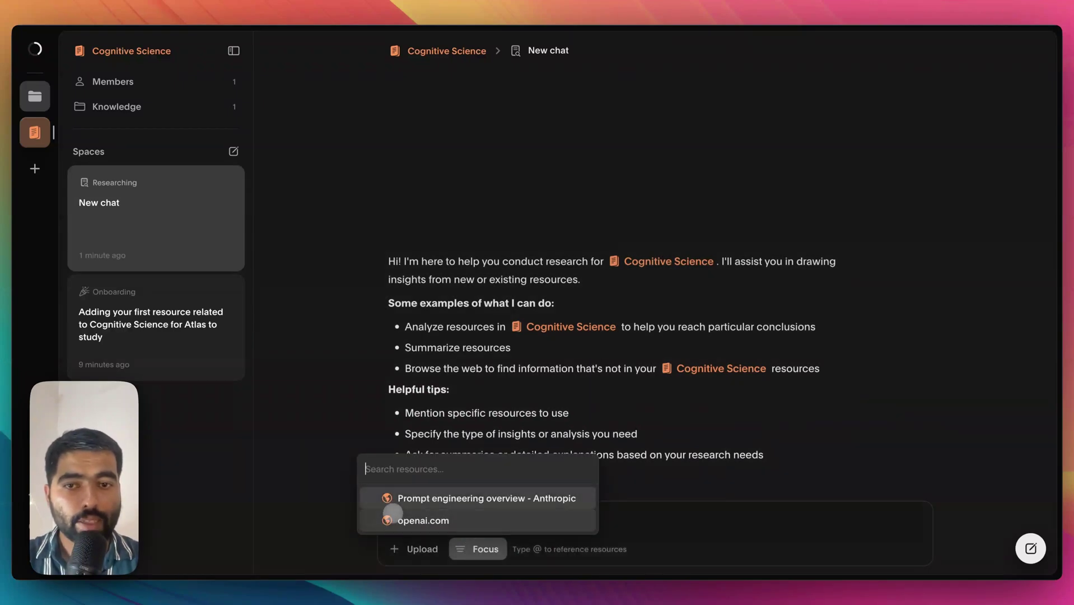
{"action": "left_click", "coordinate": [392, 504]}
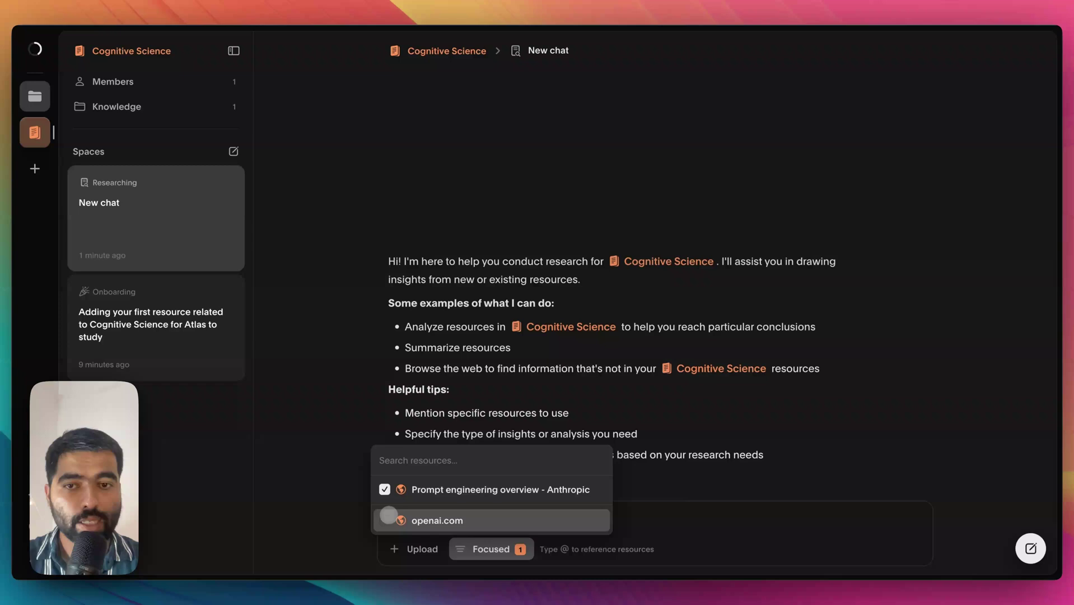
{"action": "left_click", "coordinate": [391, 512]}
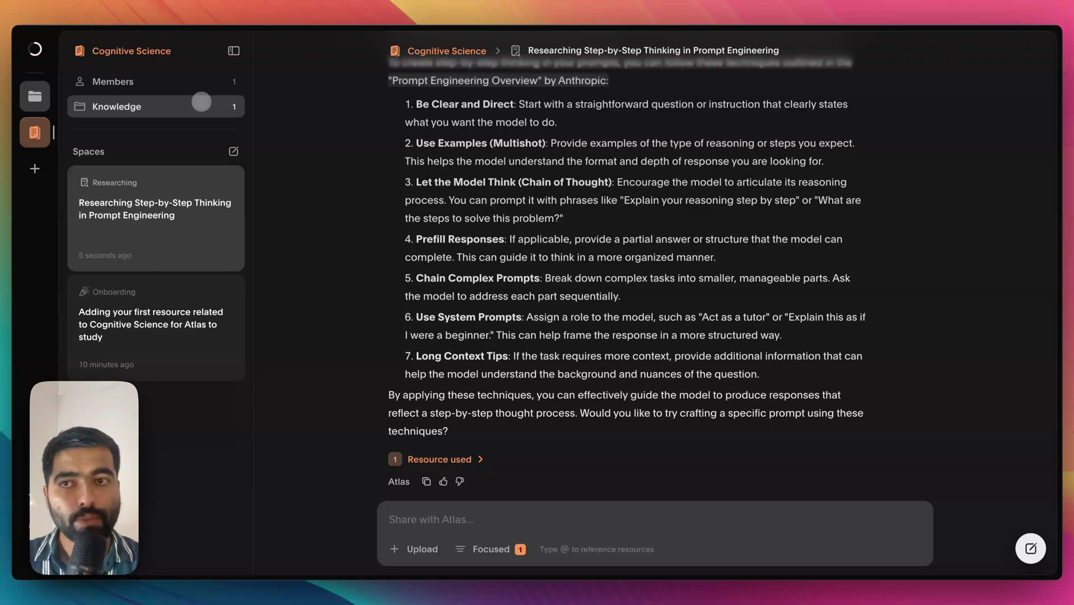
{"action": "left_click", "coordinate": [35, 168]}
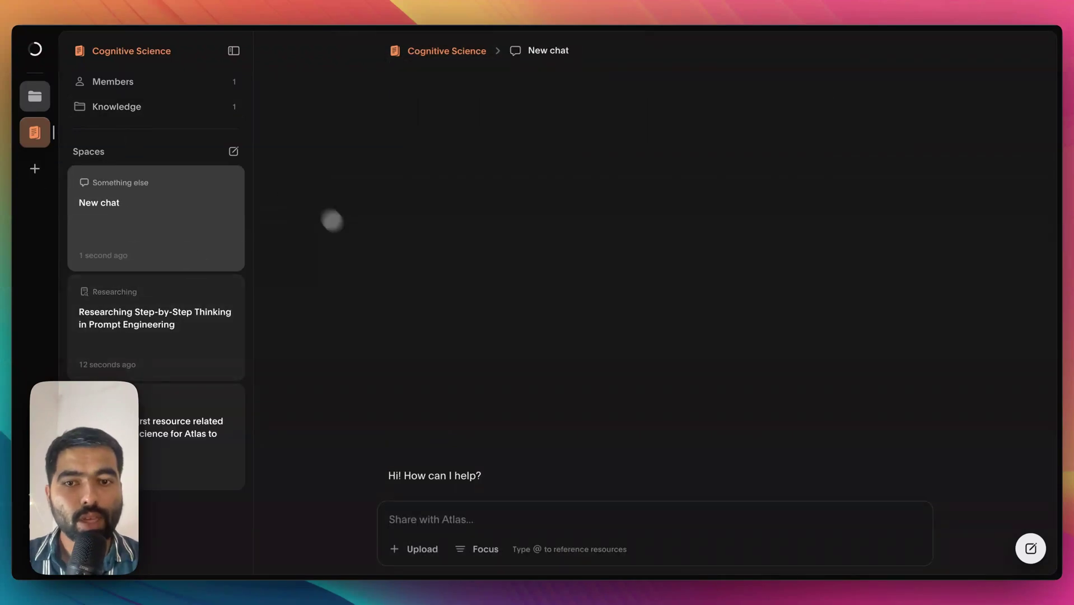
- Look through the Upload and Focus resource menus without changing anything
{"action": "left_click", "coordinate": [415, 550]}
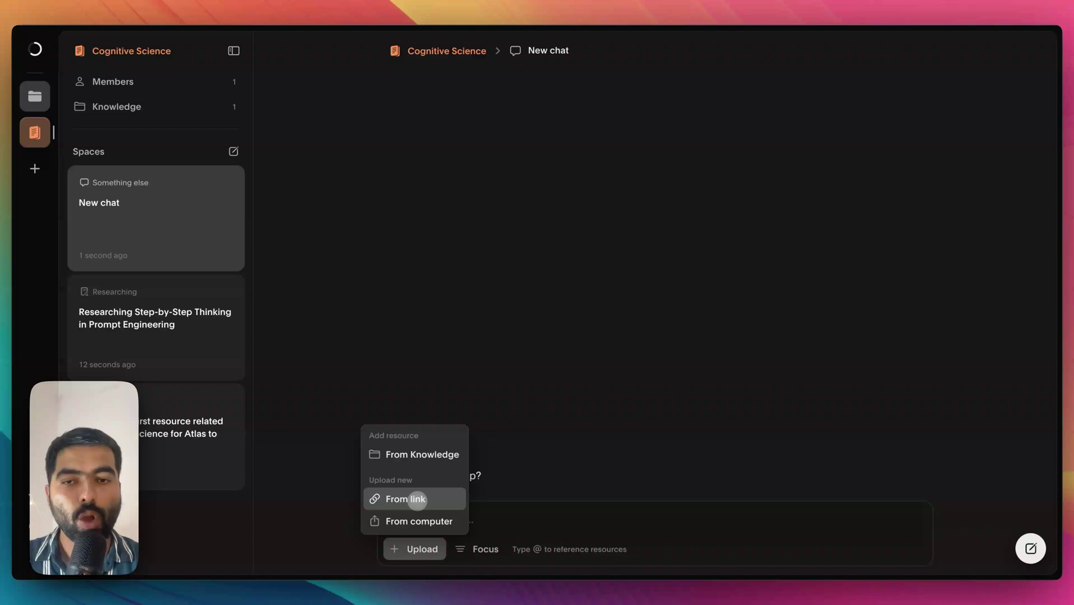
{"action": "left_click", "coordinate": [540, 527]}
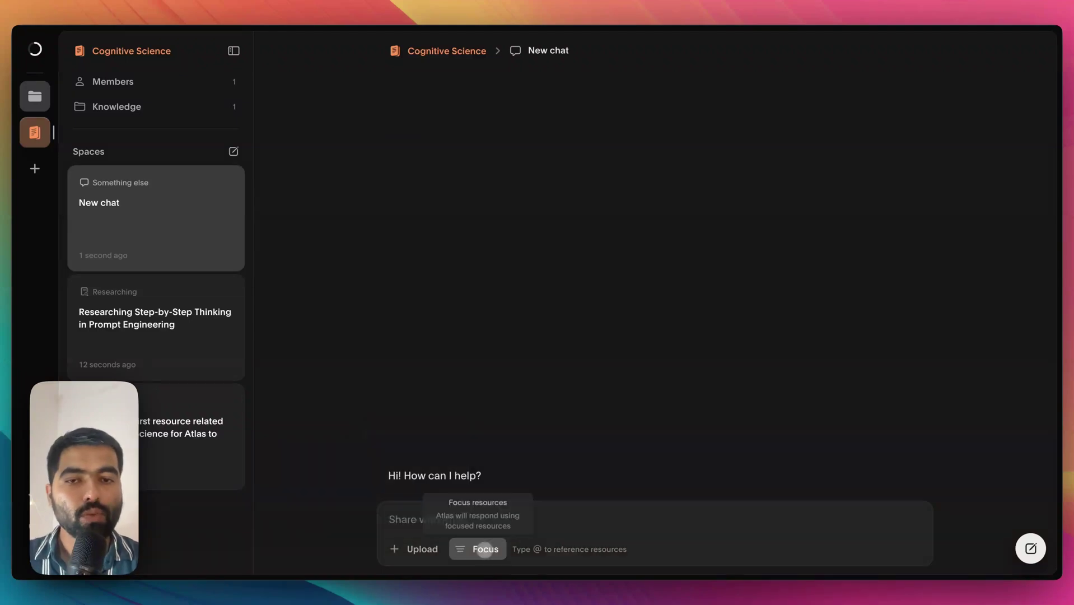
{"action": "left_click", "coordinate": [477, 549]}
{"action": "left_click", "coordinate": [673, 529]}
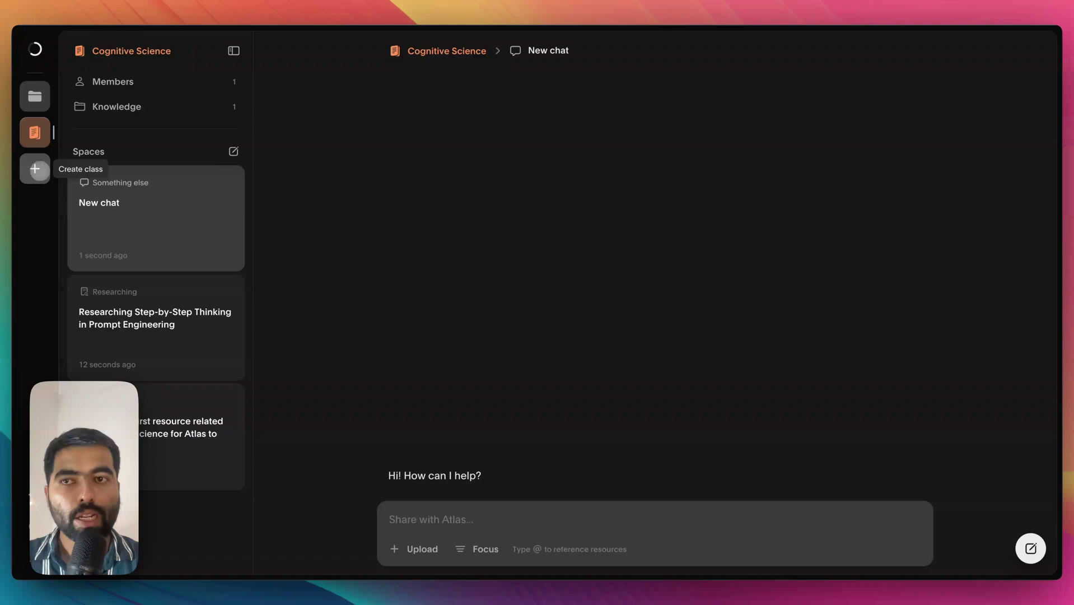
- Begin creating a new class, dismiss the explanation, and cancel it
{"action": "left_click", "coordinate": [34, 169]}
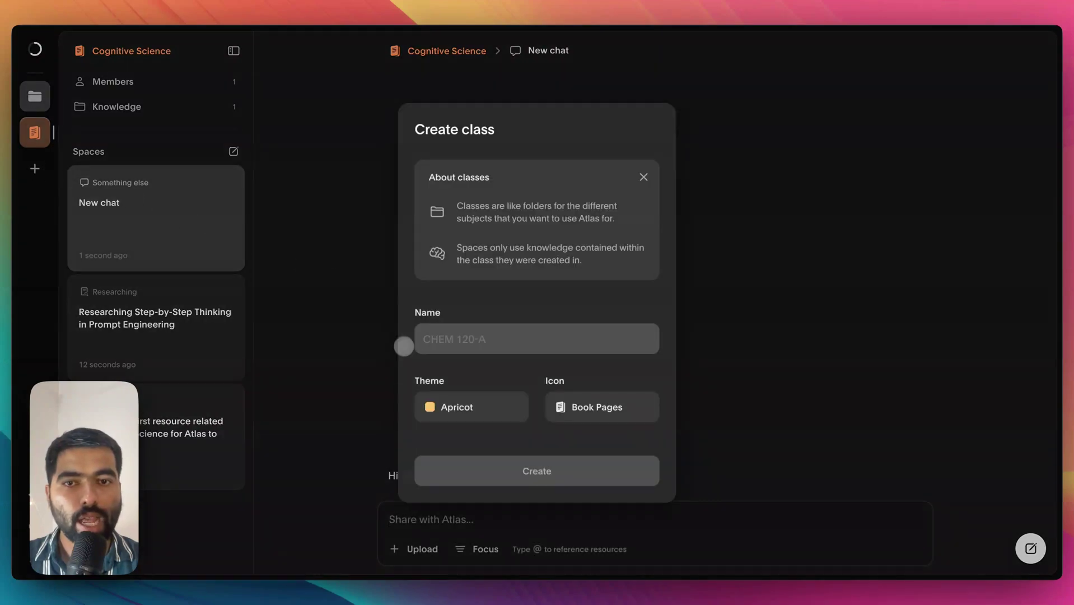
{"action": "left_click", "coordinate": [644, 177]}
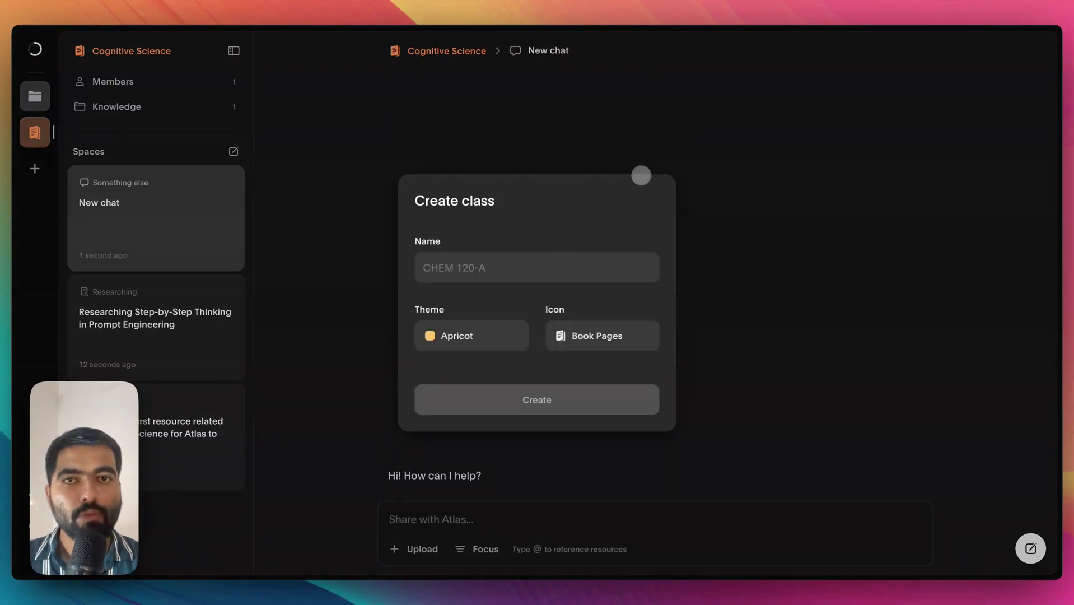
{"action": "left_click", "coordinate": [490, 114]}
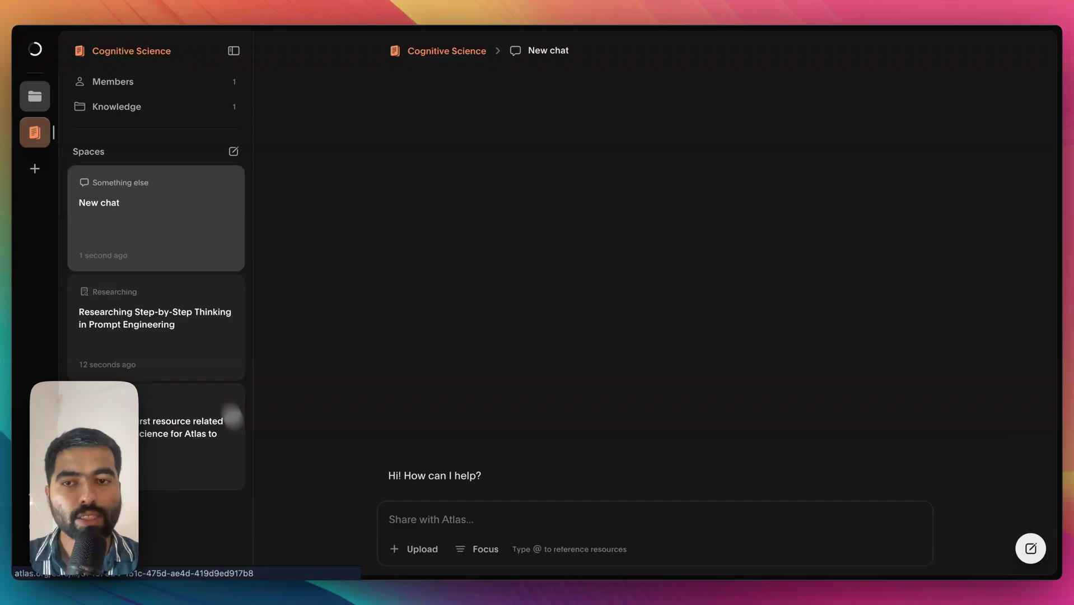
- Reopen the step-by-step thinking research chat, then show the Alex Hormozi notebook's Notebook guide
{"action": "left_click", "coordinate": [140, 325]}
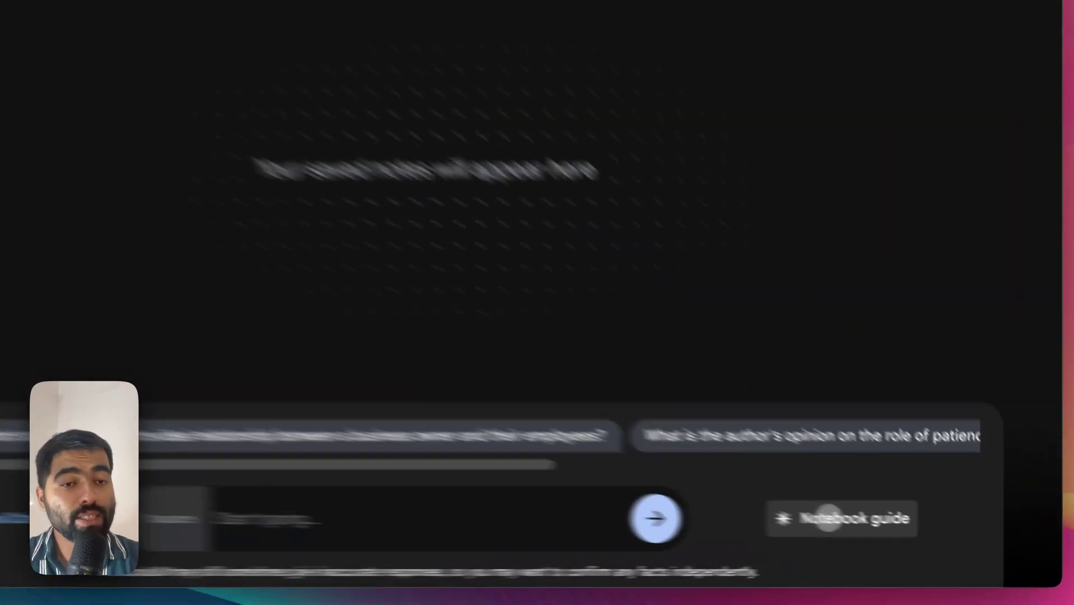
{"action": "left_click", "coordinate": [903, 532]}
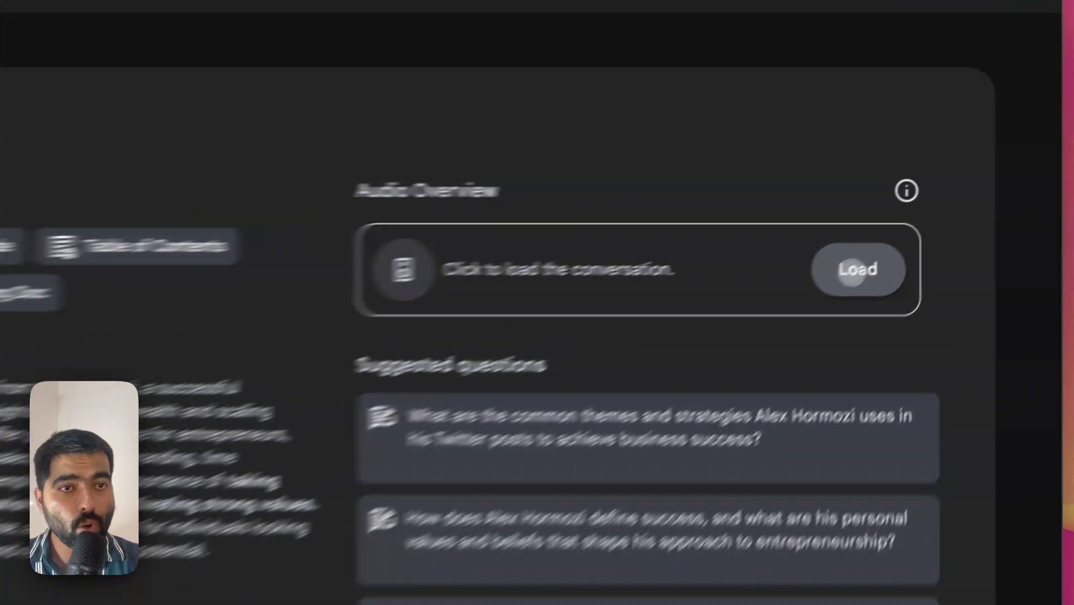
- Play the Audio Overview, download it as Alex Hormozi Twitter.wav, and skip ahead to about 01:23
{"action": "left_click", "coordinate": [939, 224]}
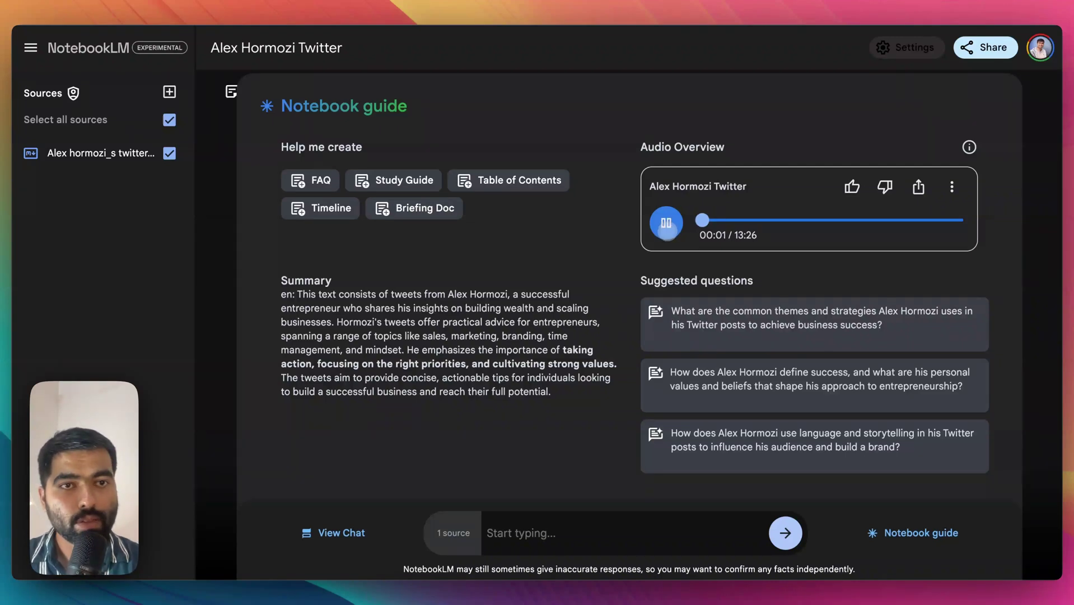
{"action": "left_click", "coordinate": [952, 186]}
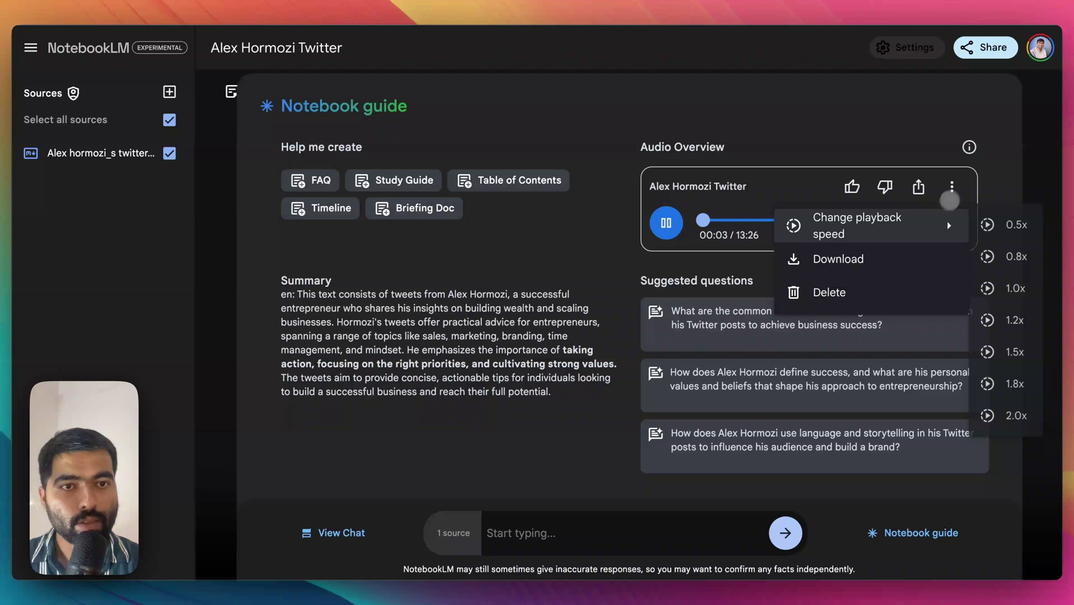
{"action": "left_click", "coordinate": [871, 260]}
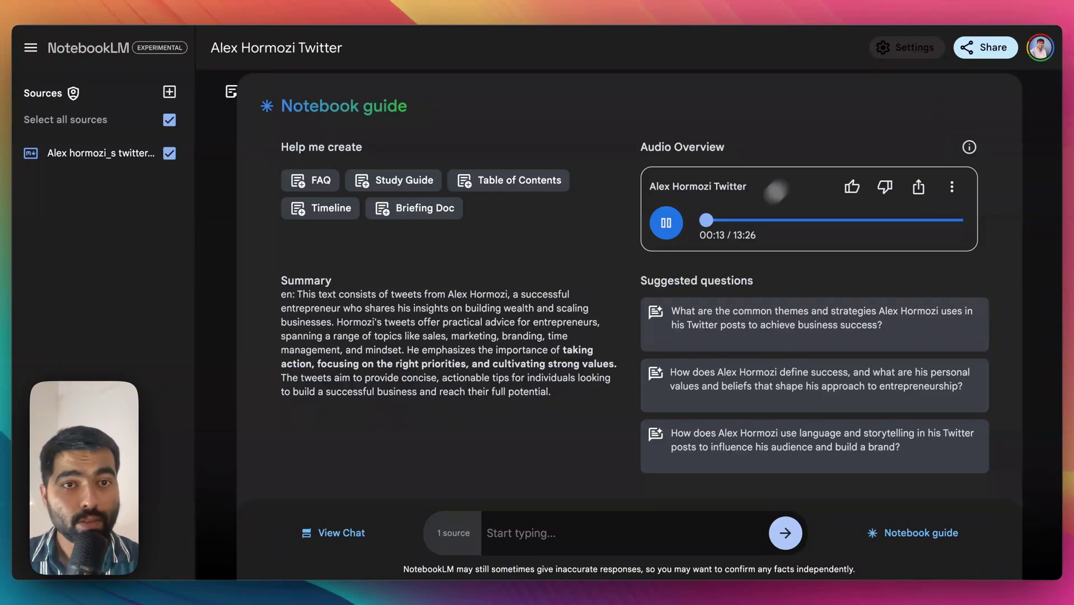
{"action": "left_click", "coordinate": [728, 220]}
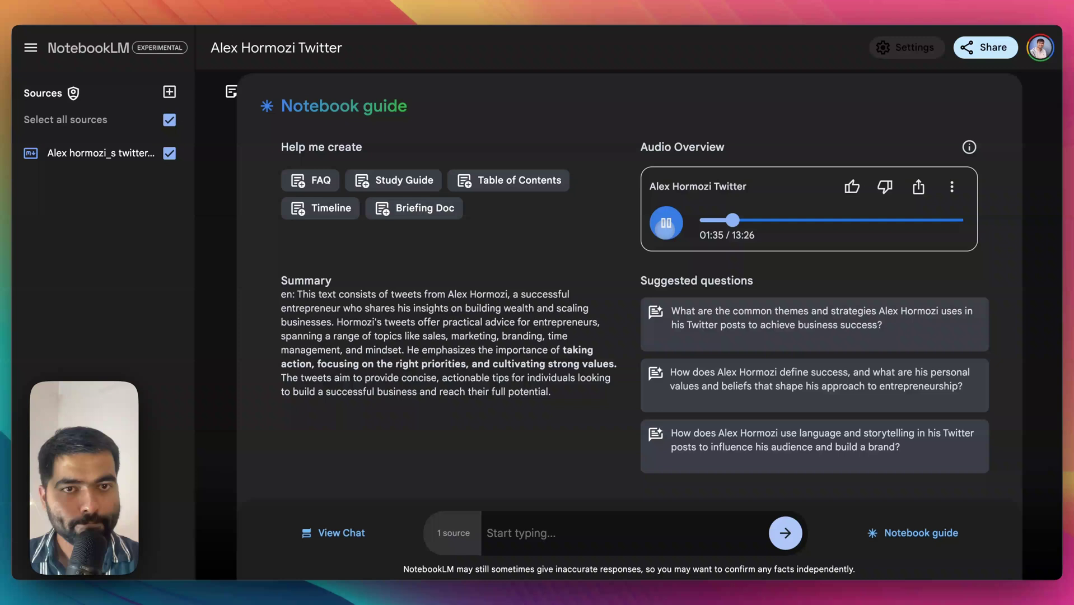
{"action": "left_click", "coordinate": [665, 227]}
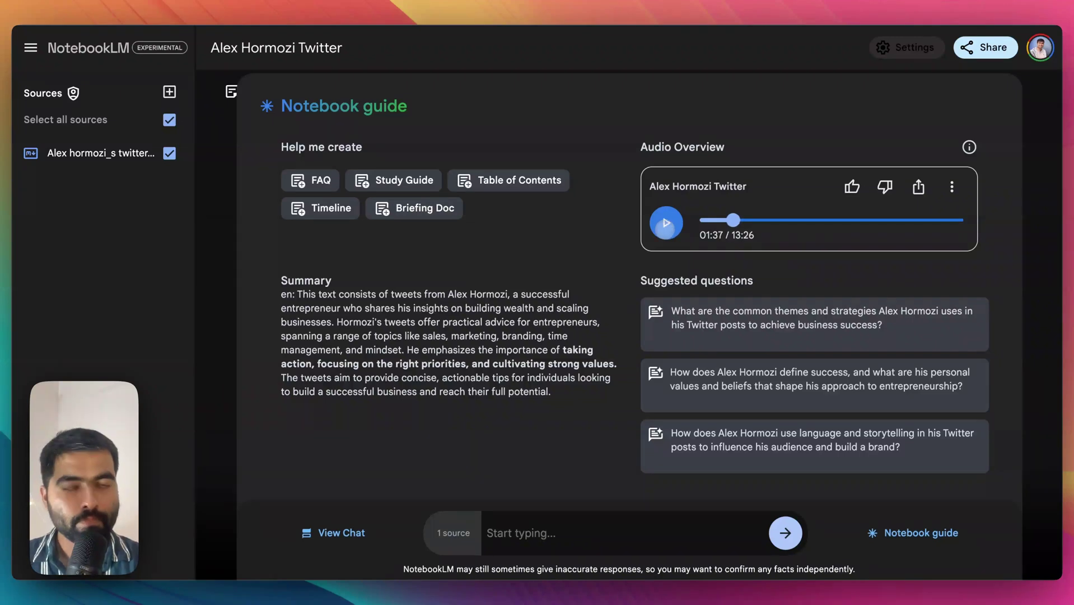